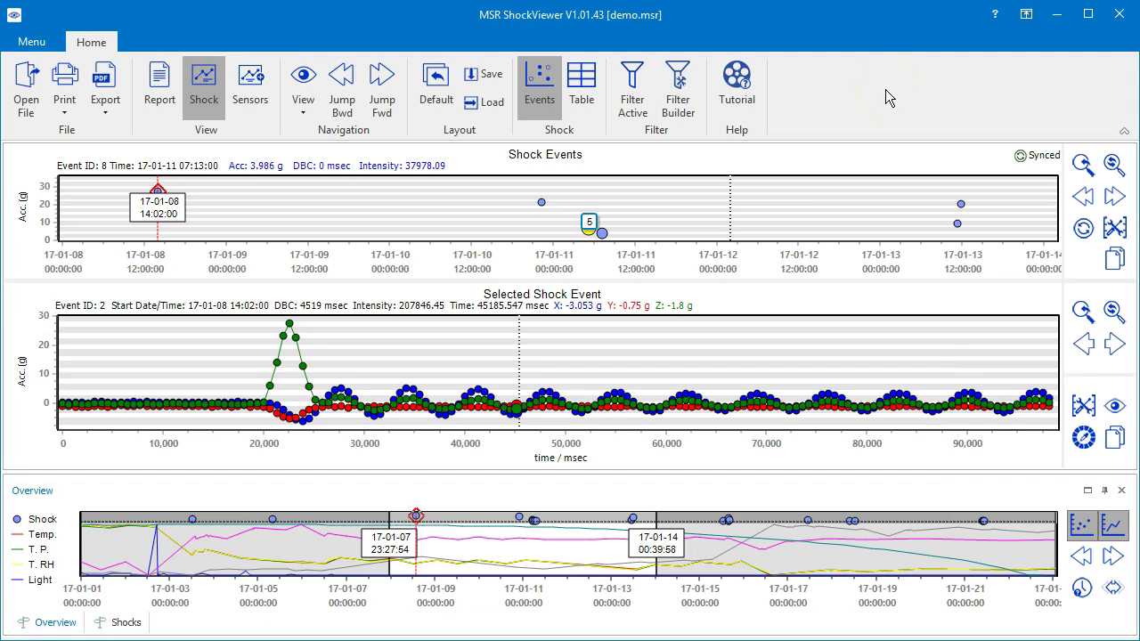
Dock the Overview pane above the shock charts in the Shock view and hide its sensor curves.
left_click(201, 87)
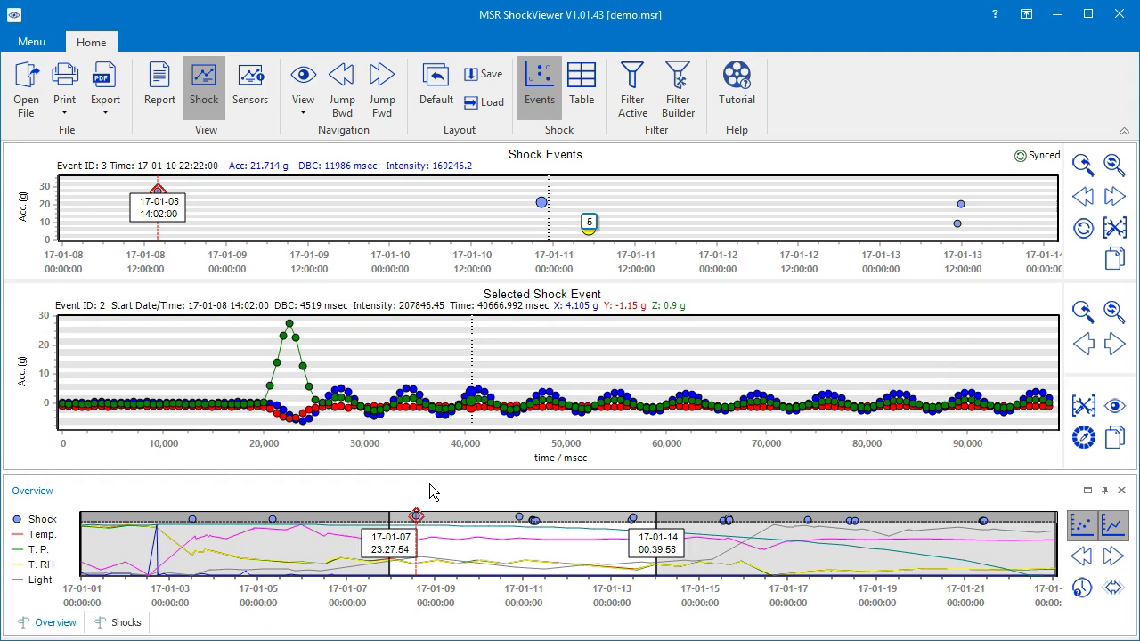
left_click_drag(429, 491, 569, 158)
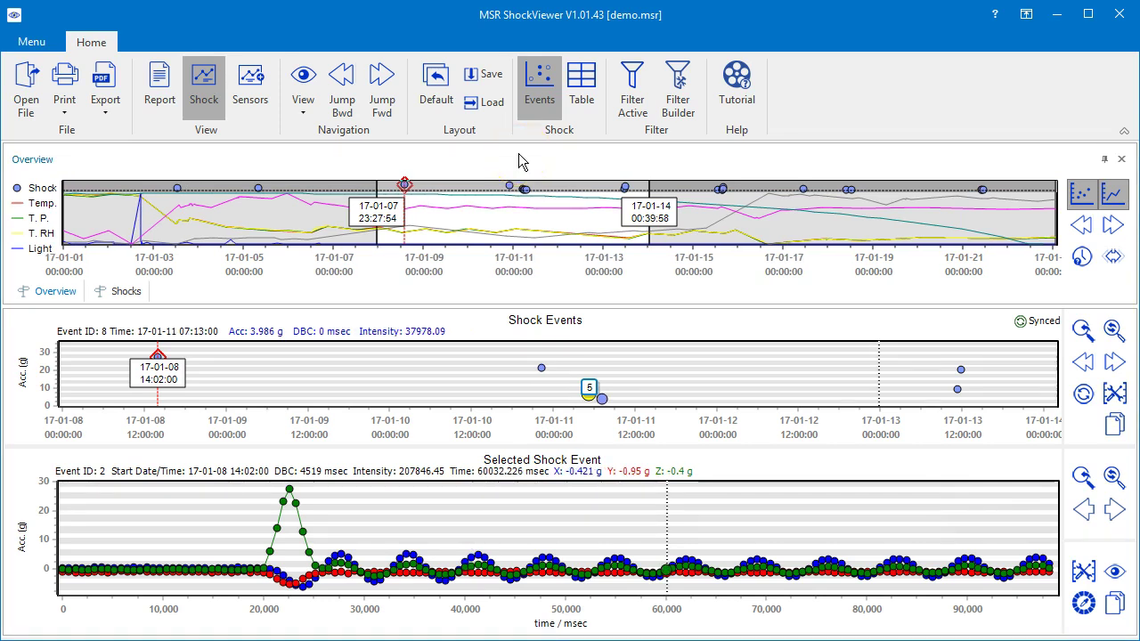
left_click(1119, 203)
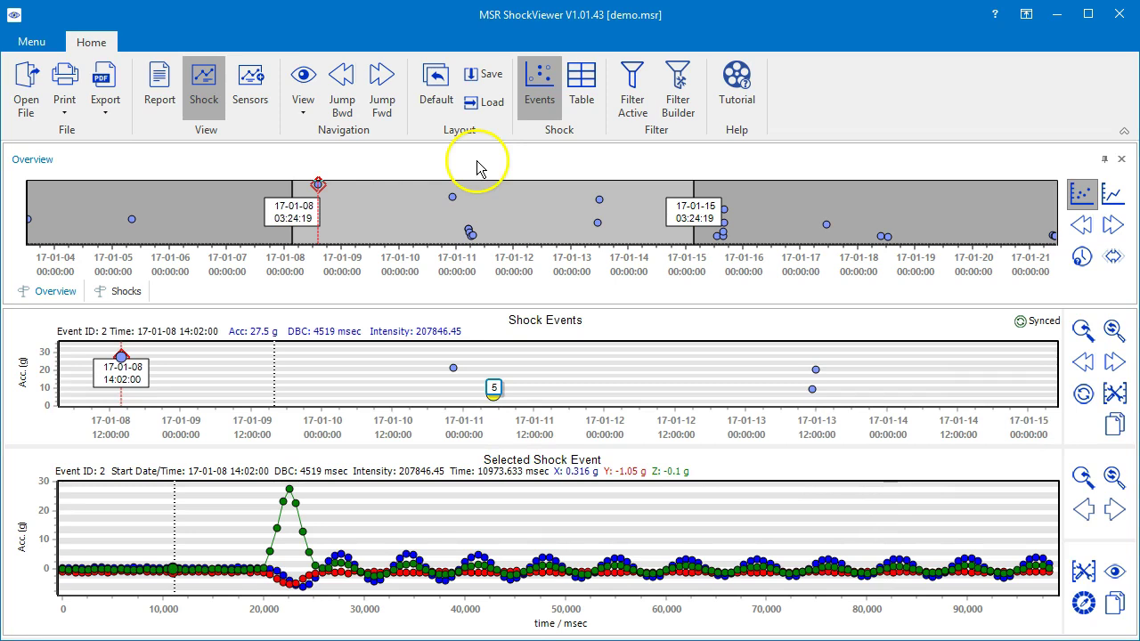
Set the overview time window to 17-01-07 22:11:15 through 17-01-14 03:15:48, and jump it one interval forward and back.
left_click_drag(484, 218, 471, 245)
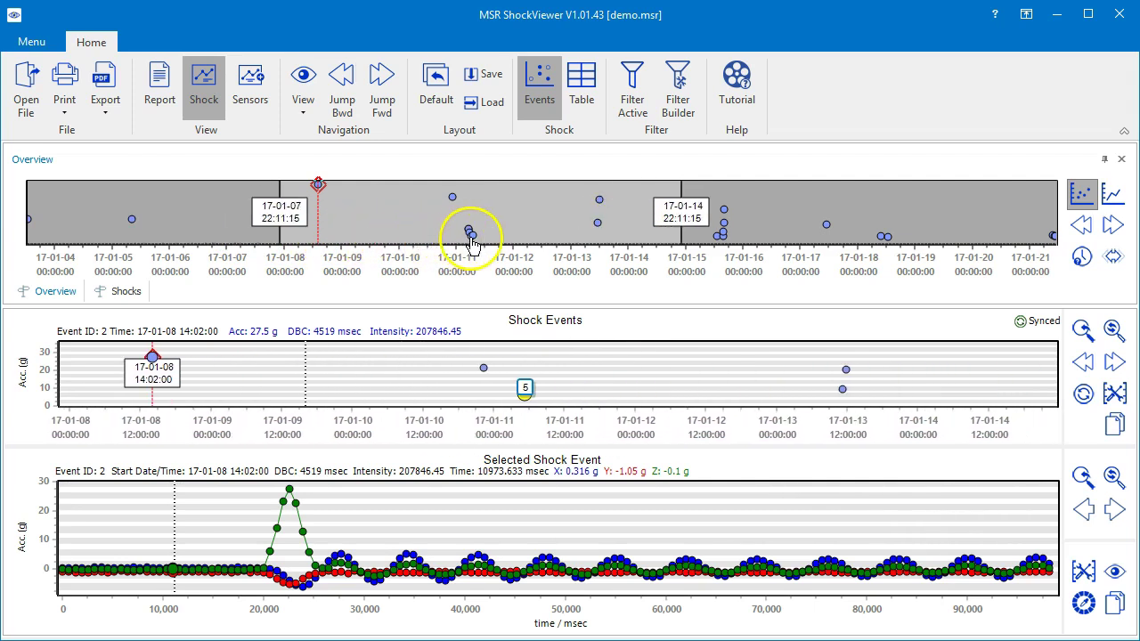
left_click_drag(682, 189, 635, 188)
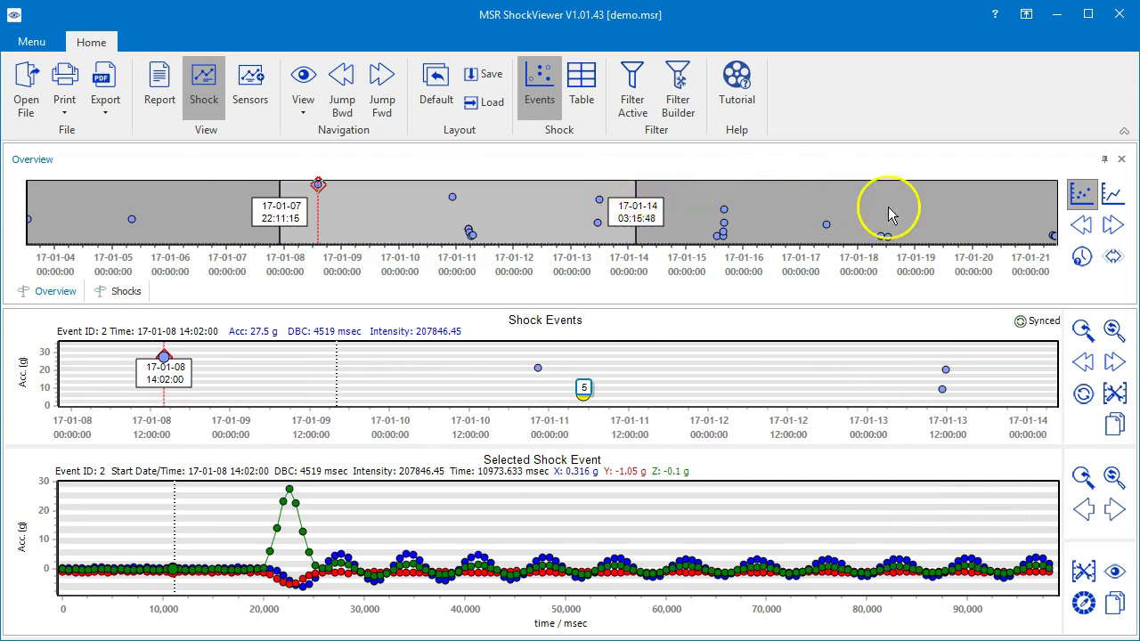
left_click(1112, 230)
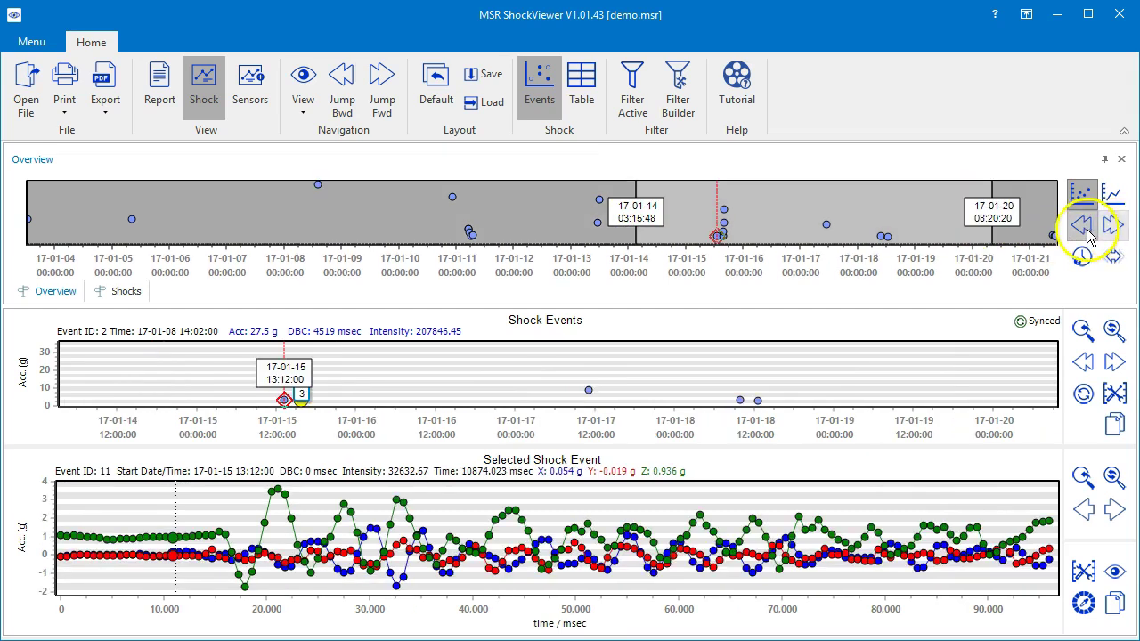
left_click(1083, 227)
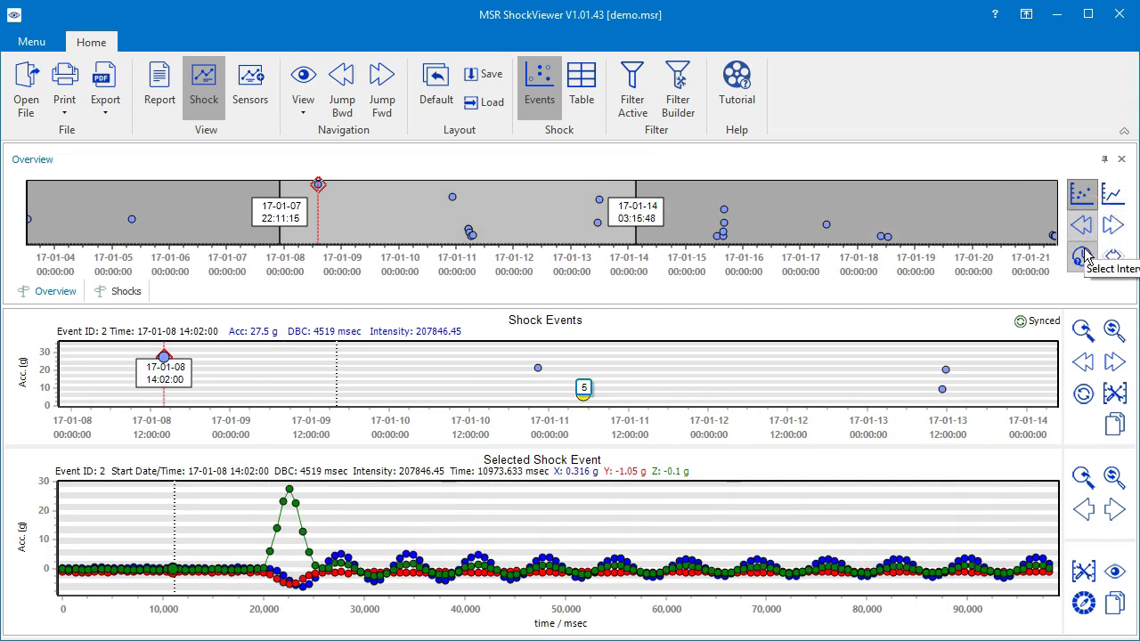
Set the overview interval to seven days, spanning 17-01-07 22:11:15 to 17-01-14 22:11:15.
left_click(1084, 258)
left_click(1042, 208)
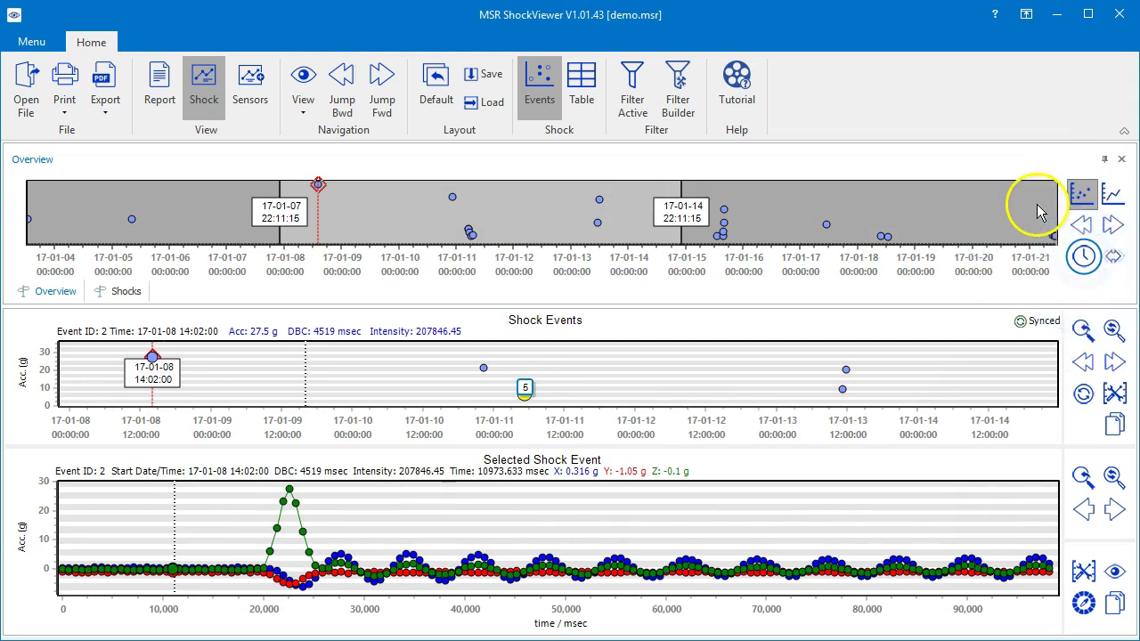
left_click(1113, 258)
left_click(1117, 263)
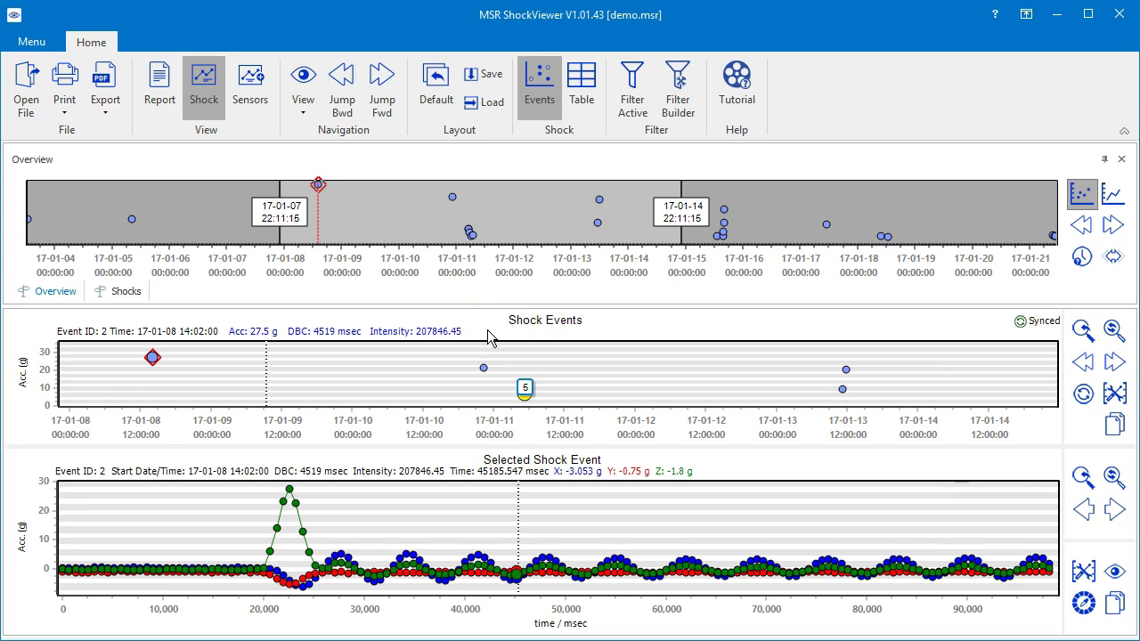
Select the 17-01-10 22:22:00 shock event, zoom its chart in stages to about 30,000–38,000 msec, and reset the zoom.
left_click(484, 370)
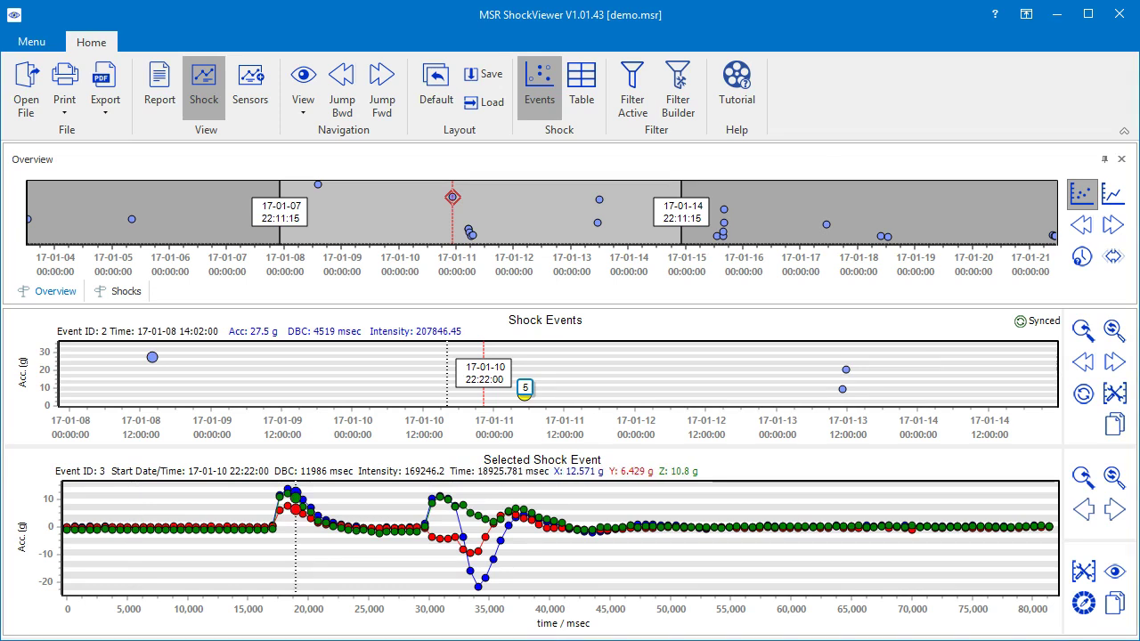
left_click_drag(355, 489, 645, 607)
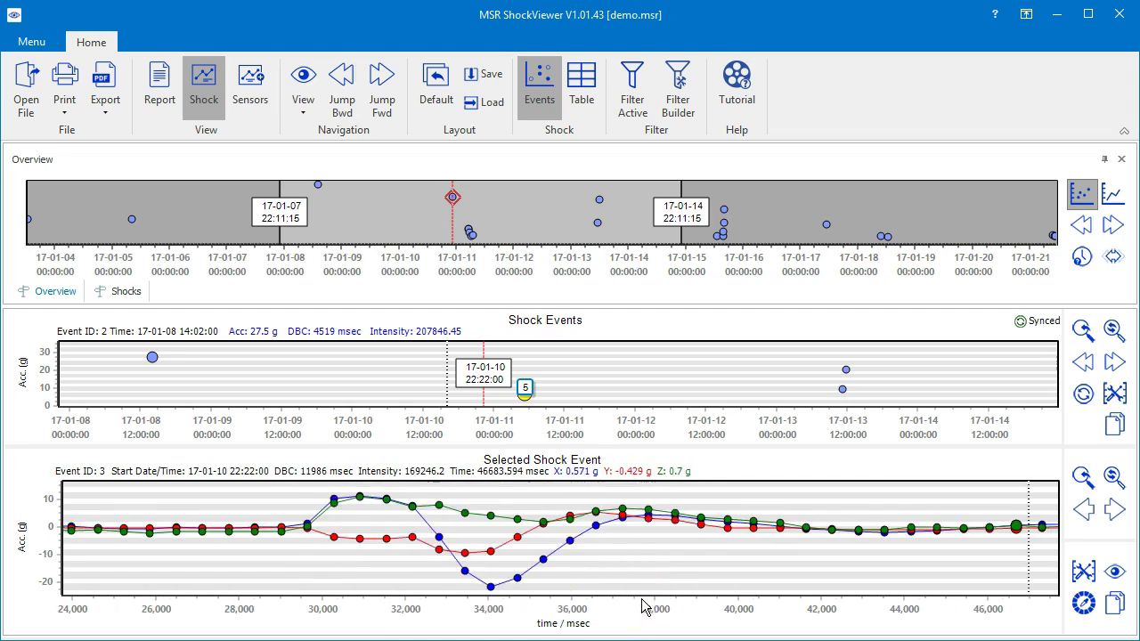
left_click_drag(305, 489, 668, 591)
left_click_drag(254, 491, 782, 611)
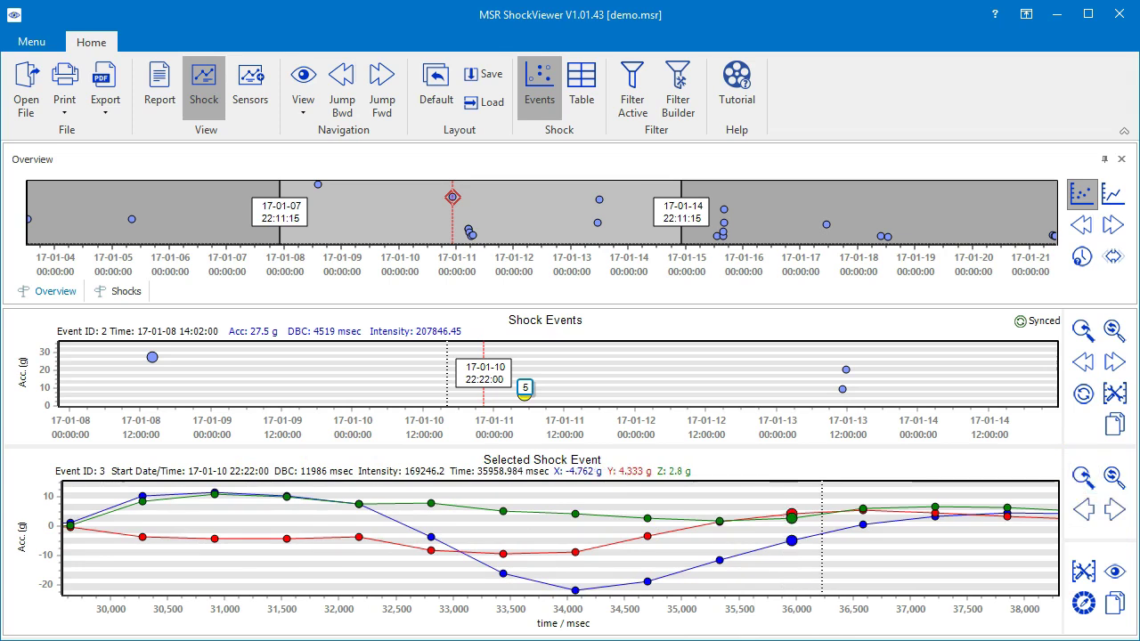
left_click(1112, 477)
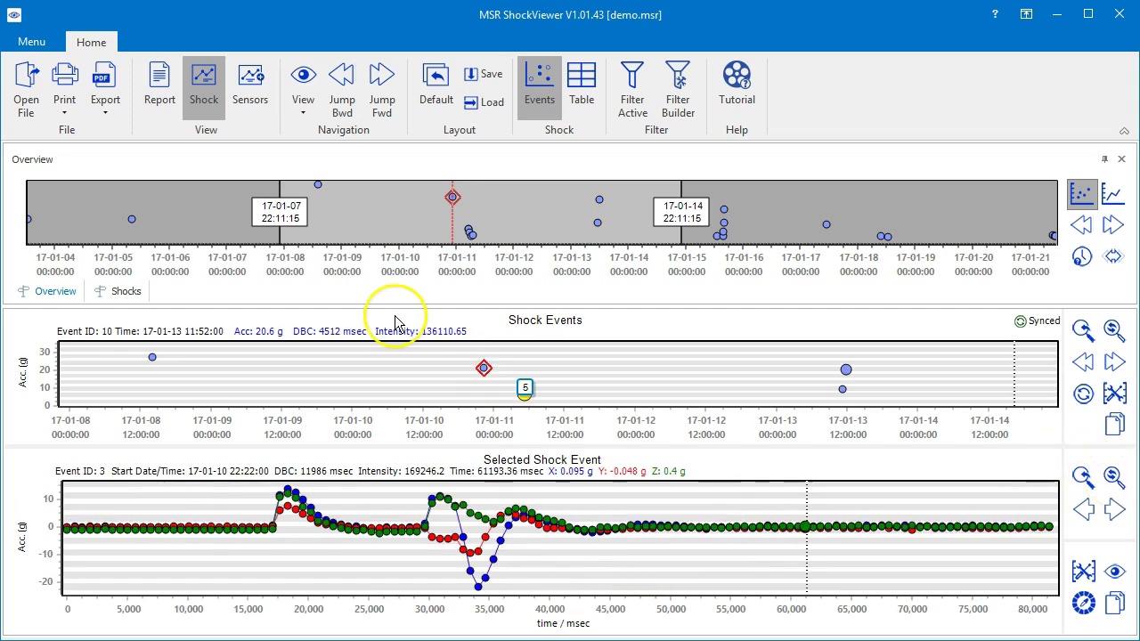
Zoom the Shock Events chart to 17-01-10 10:31:21 through 17-01-11 17:58:31 and sync the navigator with that timespan.
left_click_drag(415, 350, 600, 432)
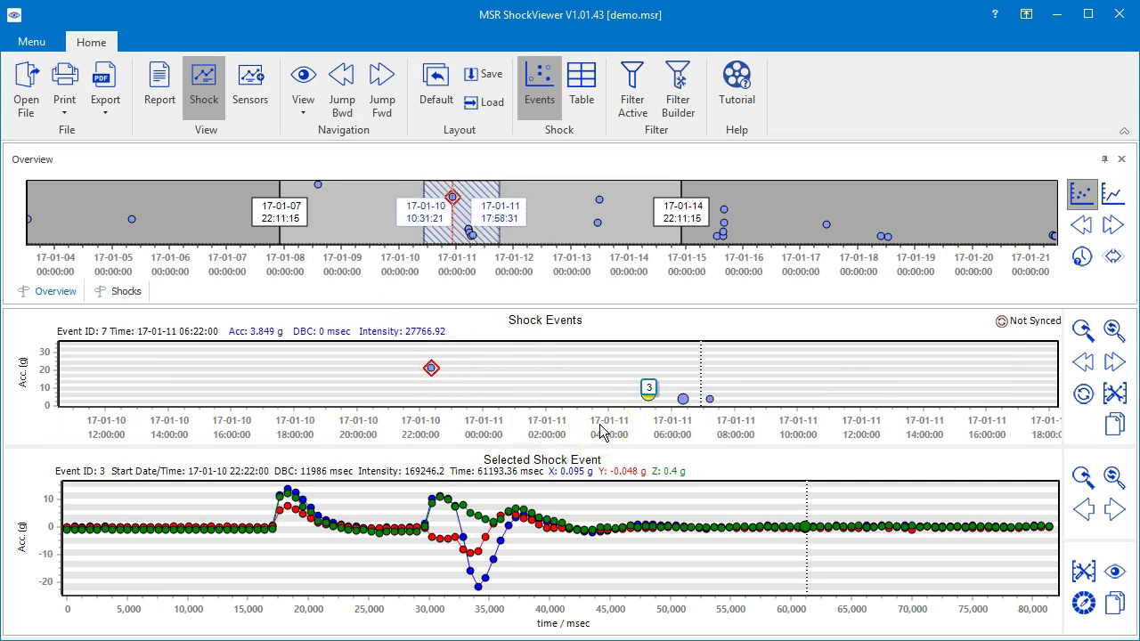
key("alt")
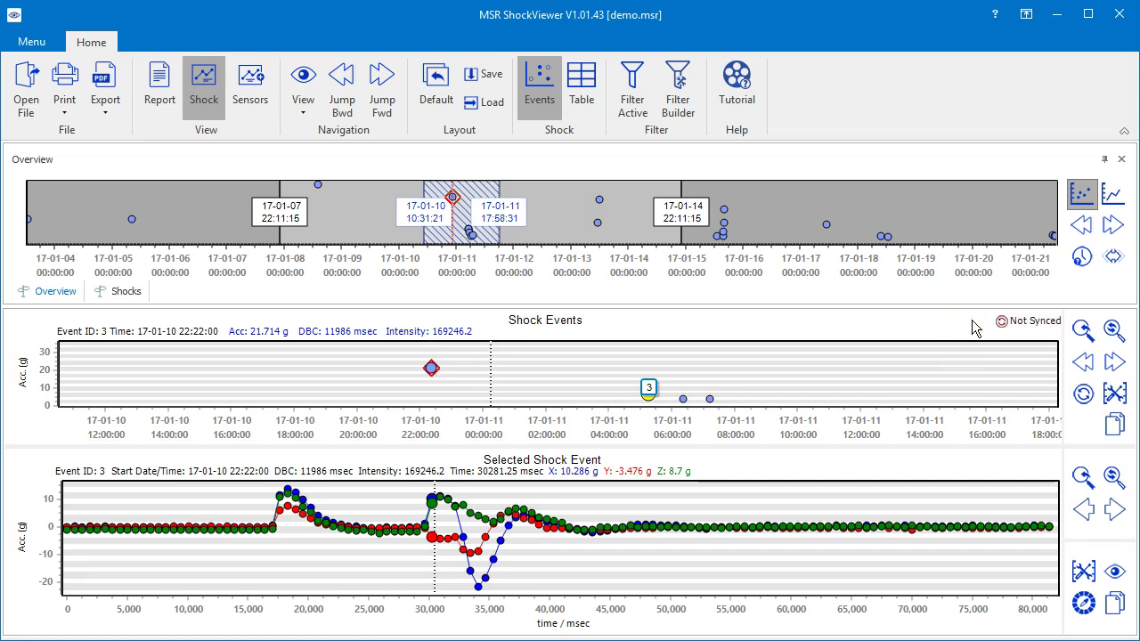
left_click(1082, 392)
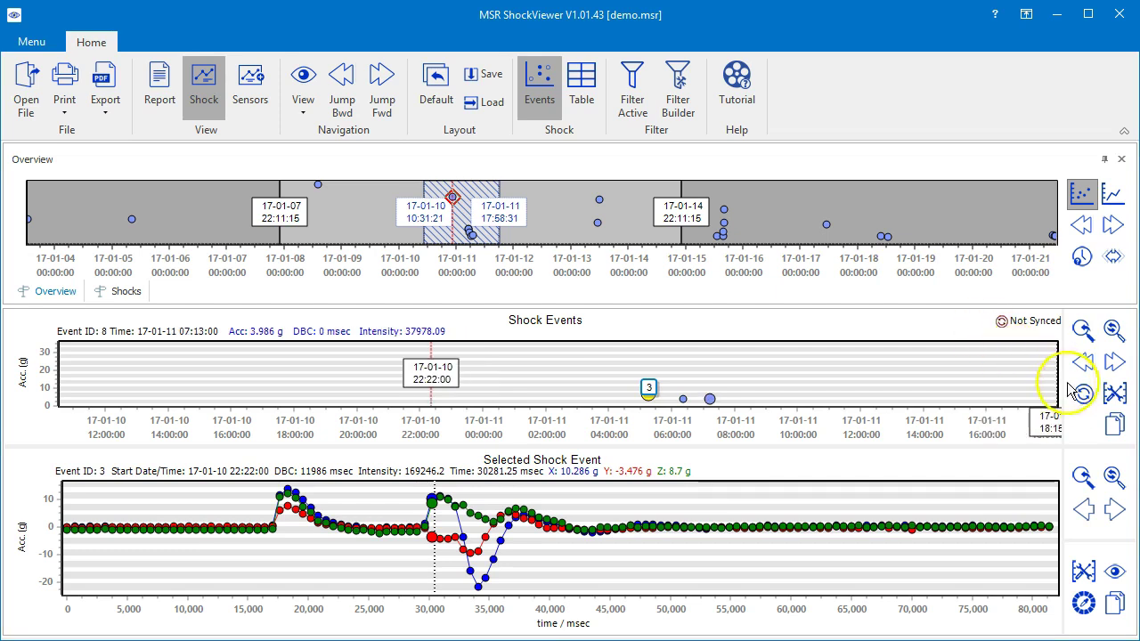
left_click(1083, 396)
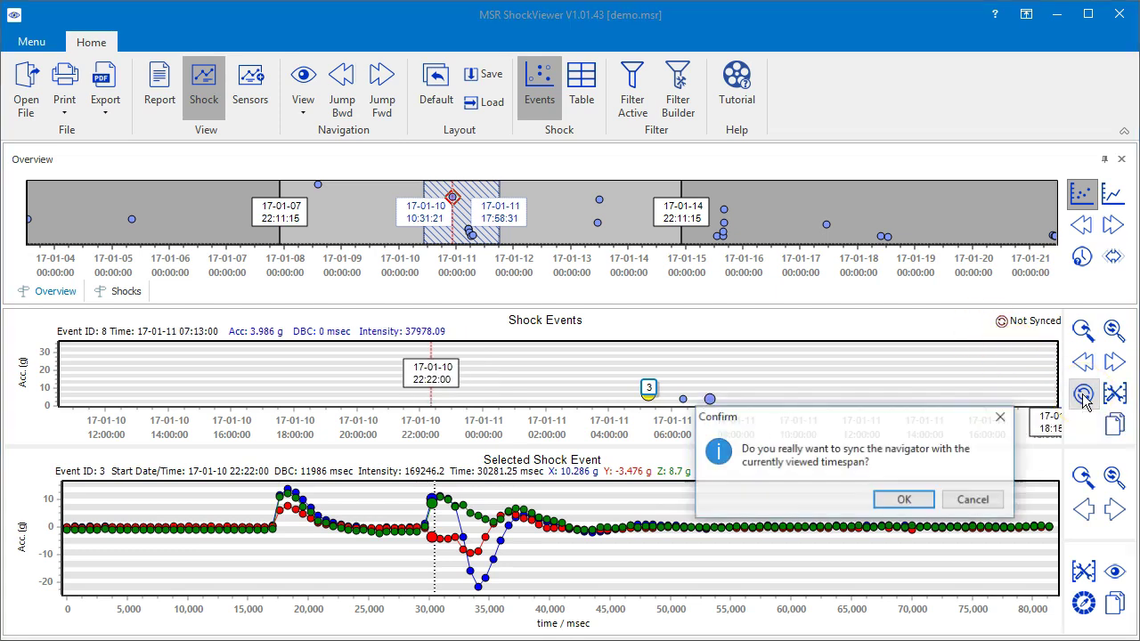
left_click(906, 499)
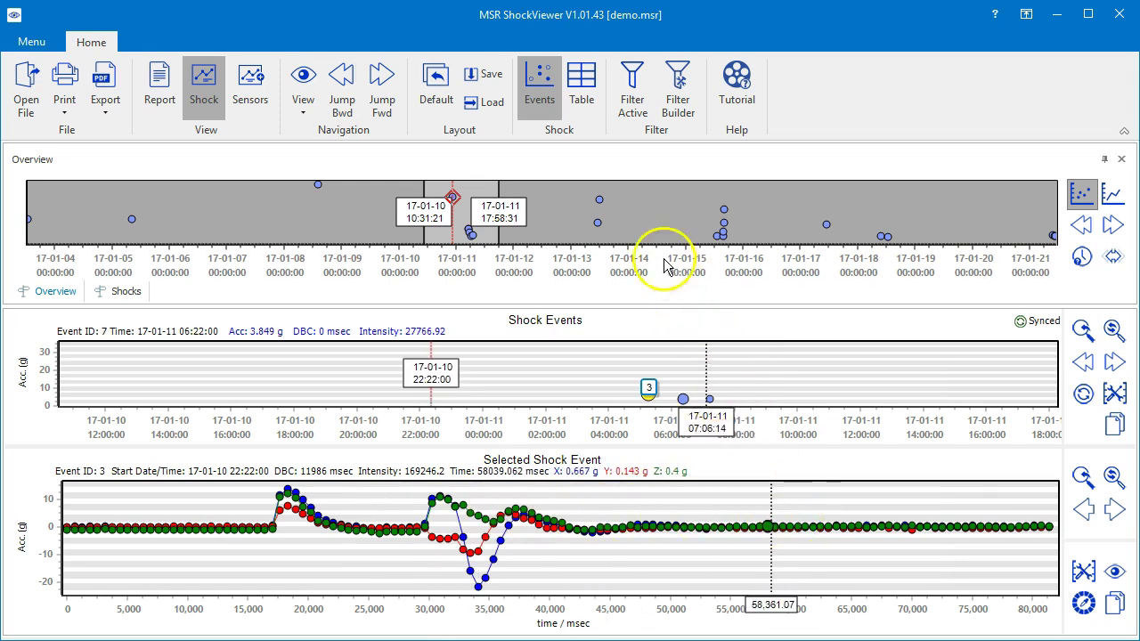
Show the selected shock's data table and select the samples at 27,757.813, 28,388.672 and 29,019.531 msec in turn.
left_click(584, 80)
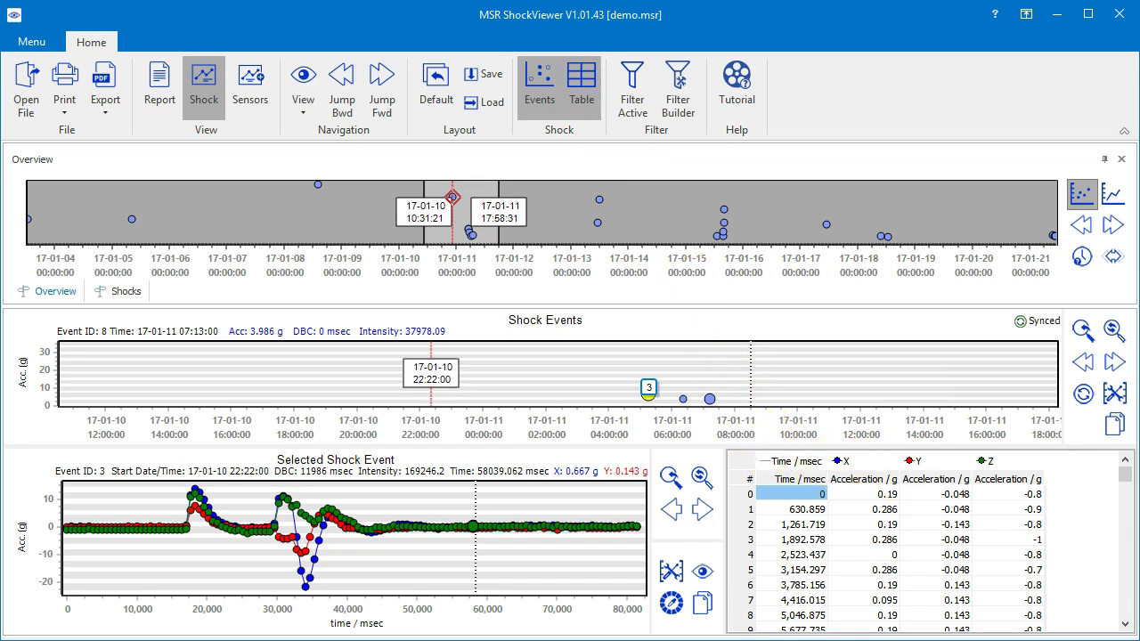
left_click_drag(1128, 482, 1126, 521)
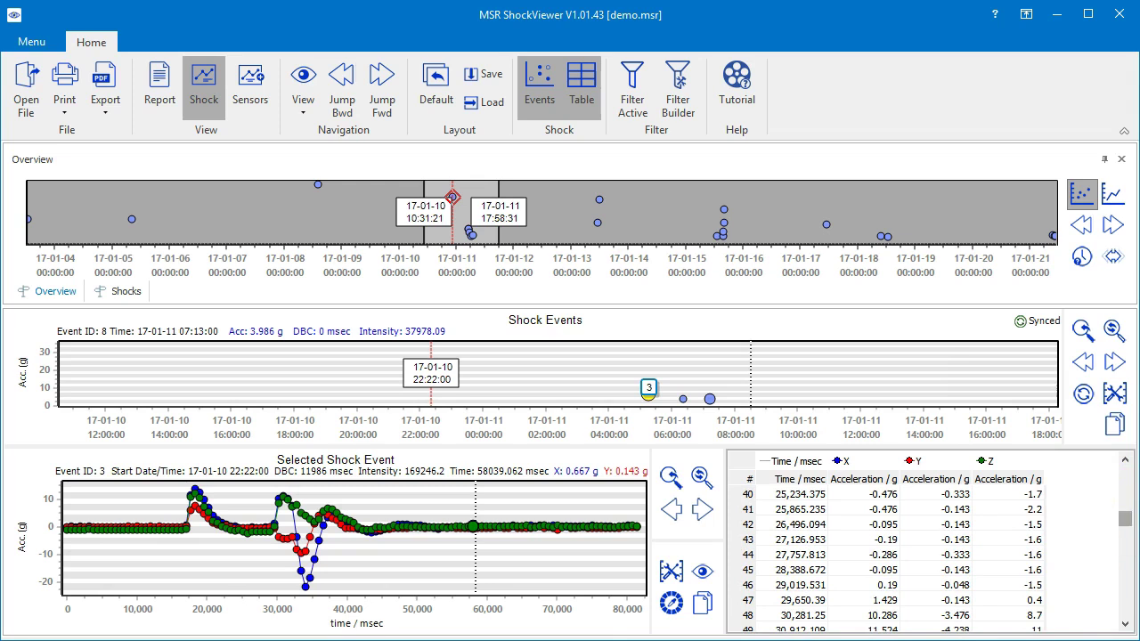
left_click(799, 554)
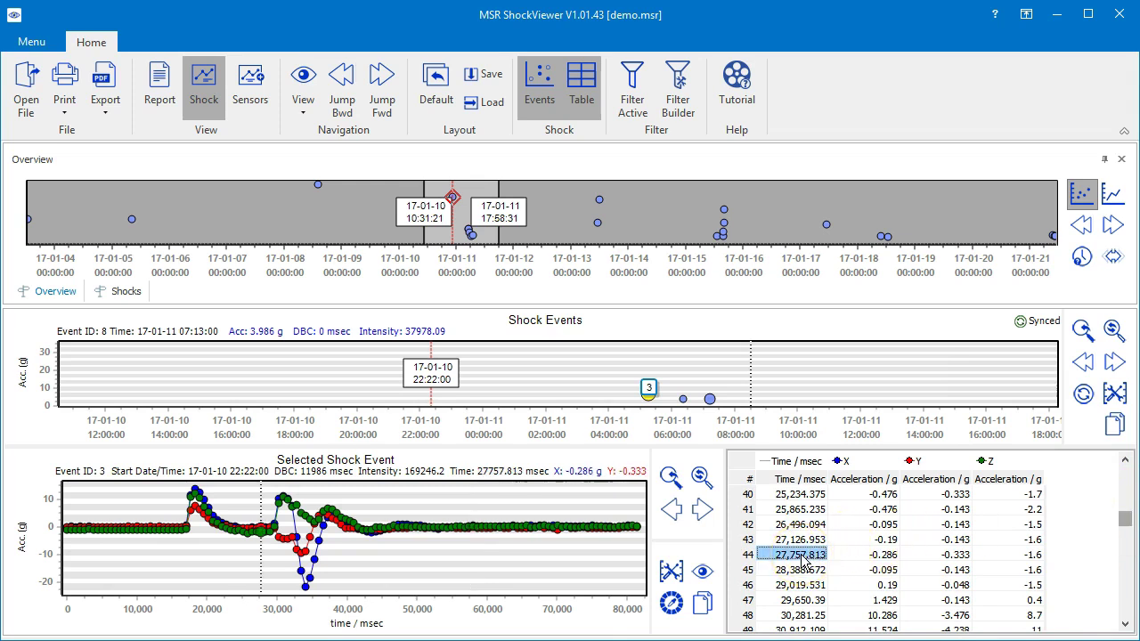
left_click(802, 568)
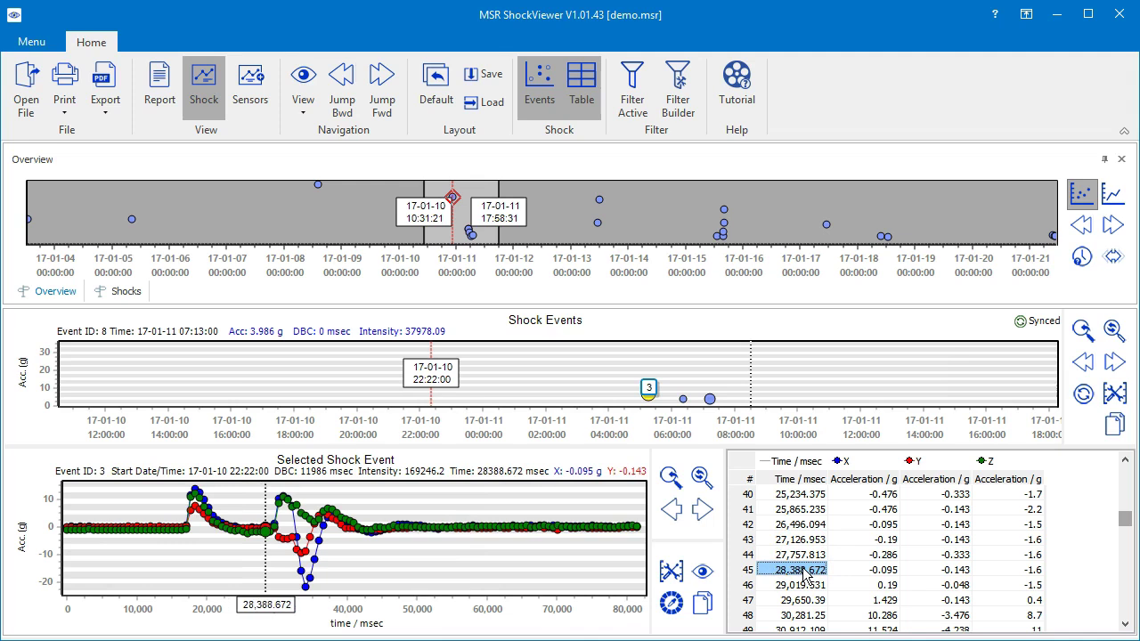
left_click(804, 585)
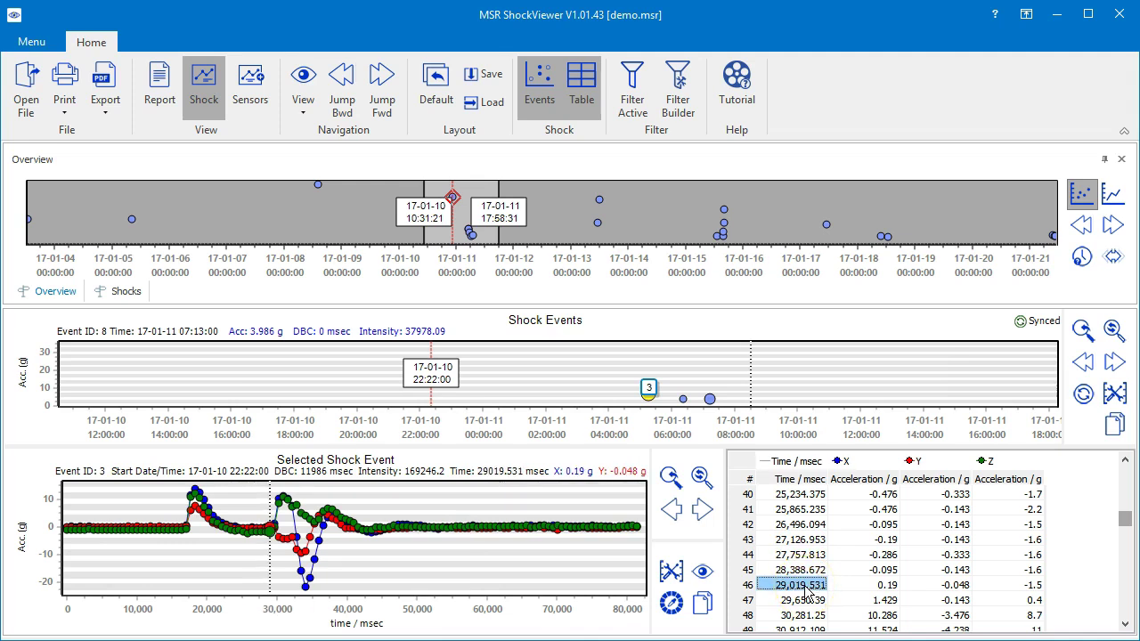
Step through the table's samples from 29,019.531 to 40,375 msec to follow the X, Y and Z accelerations on the chart.
key("Down")
key("Down")
key("Down")
key("Down")
key("Down")
key("Down")
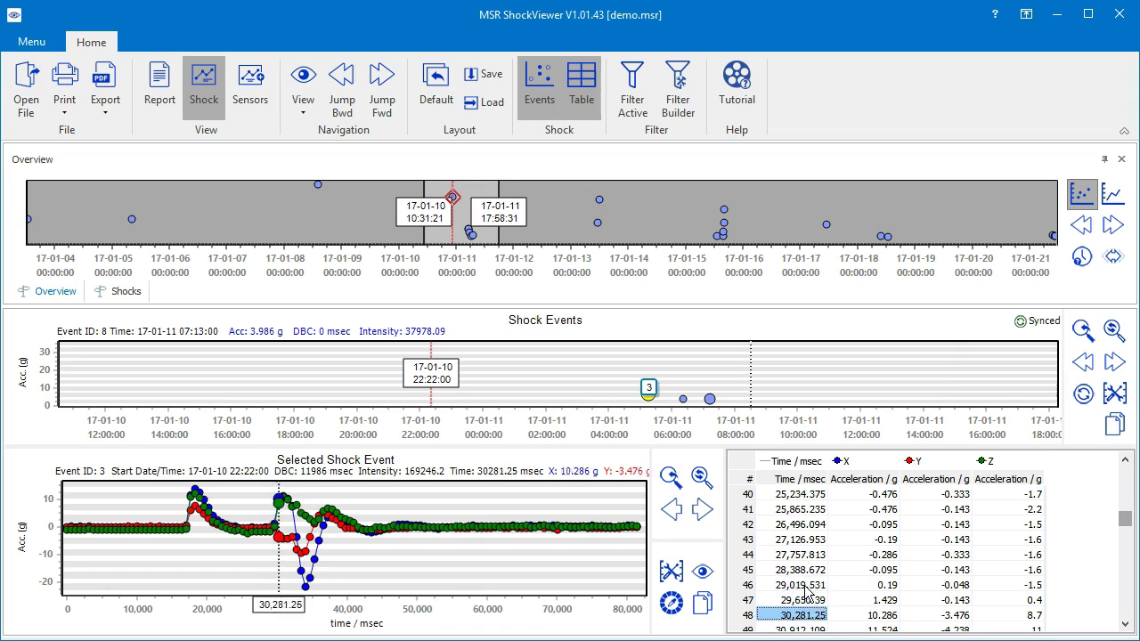
key("Down")
key("Down")
key("Down")
key("Down")
key("Down")
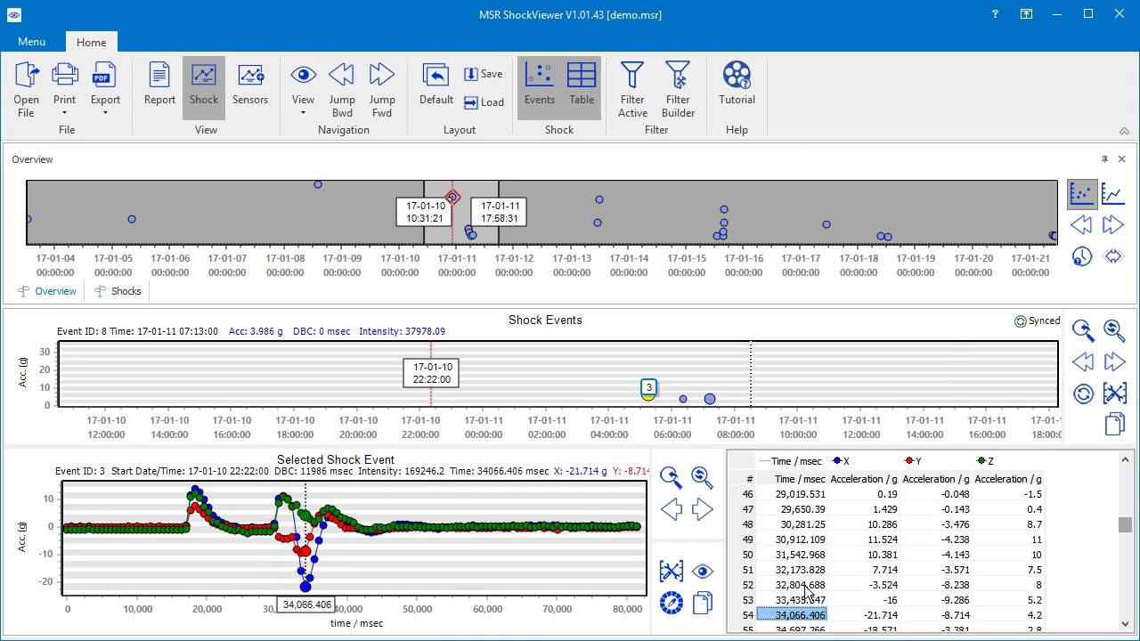
key("Down")
key("Down")
key("Down")
key("Down")
key("Down")
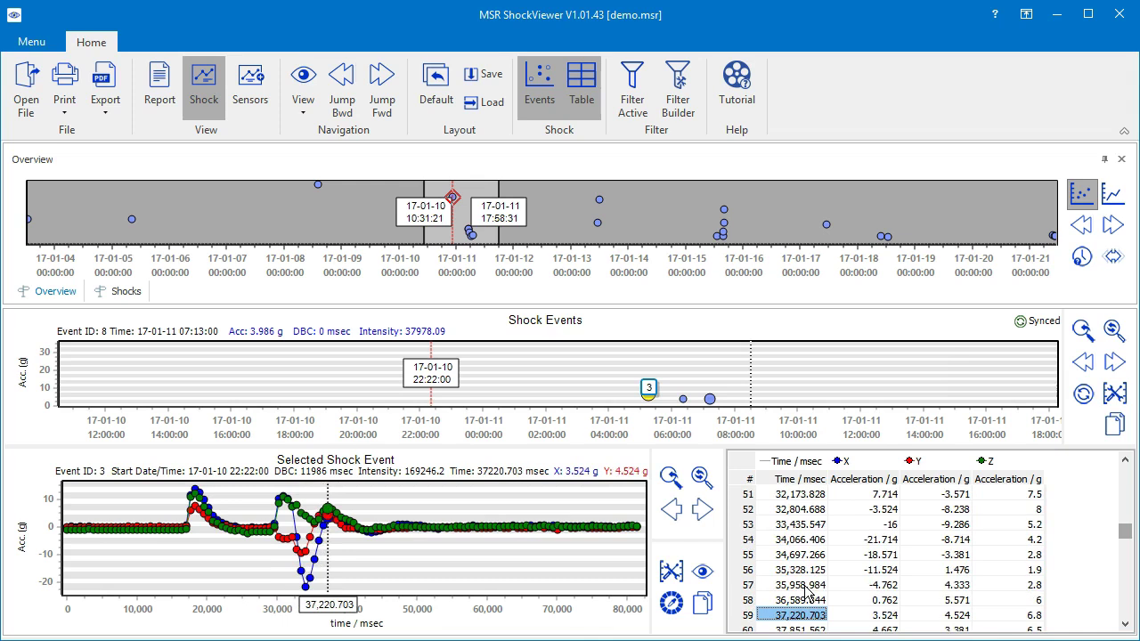
key("Down")
key("Down")
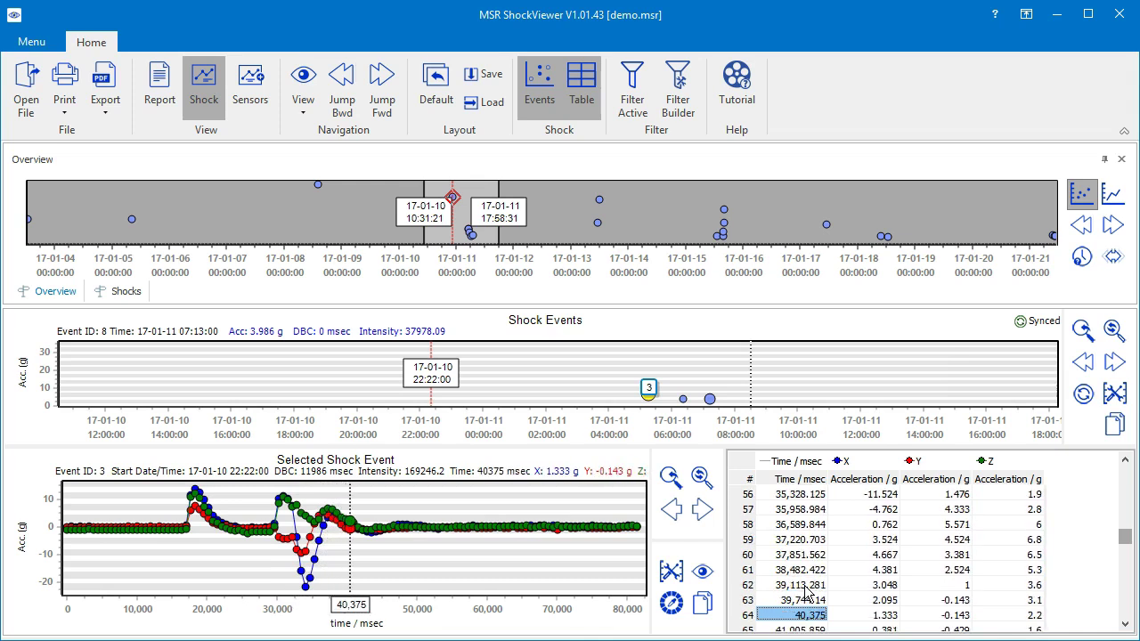